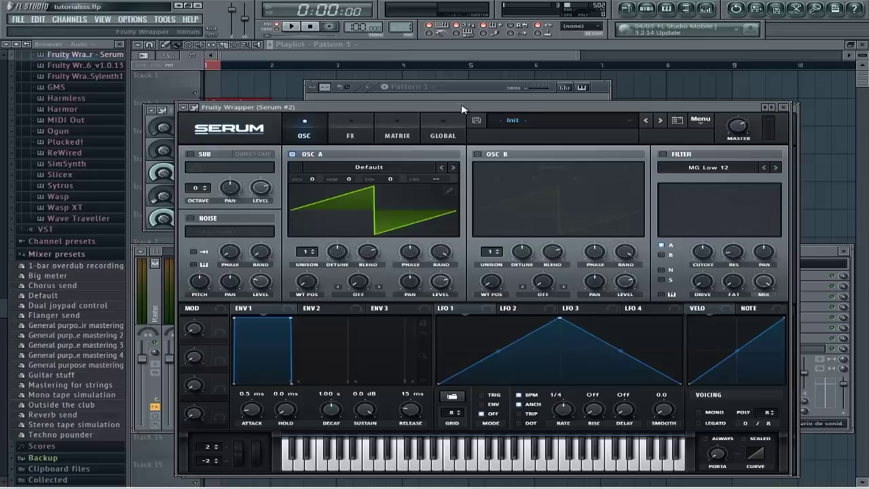
Step: Reposition the Serum #2 window, turn off oscillator A and enable the noise oscillator
{"action": "left_click_drag", "start_coordinate": [461, 108], "coordinate": [467, 96]}
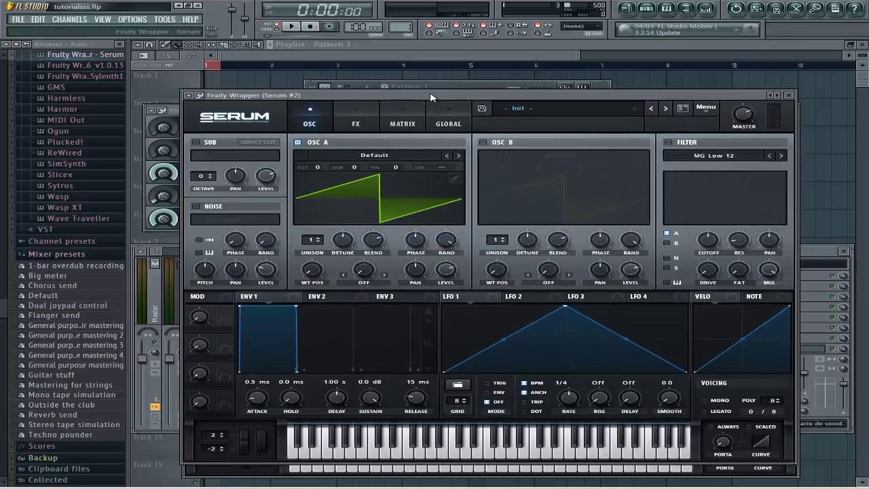
{"action": "left_click", "coordinate": [298, 143]}
{"action": "left_click", "coordinate": [197, 207]}
Step: Load the sample Xenology - Synth 14 from the Xenology sample pack's synths into the noise oscillator of Serum #2
{"action": "scroll", "coordinate": [3, 457], "scroll_direction": "down", "scroll_amount": 15}
{"action": "scroll", "coordinate": [3, 456], "scroll_direction": "down", "scroll_amount": 1}
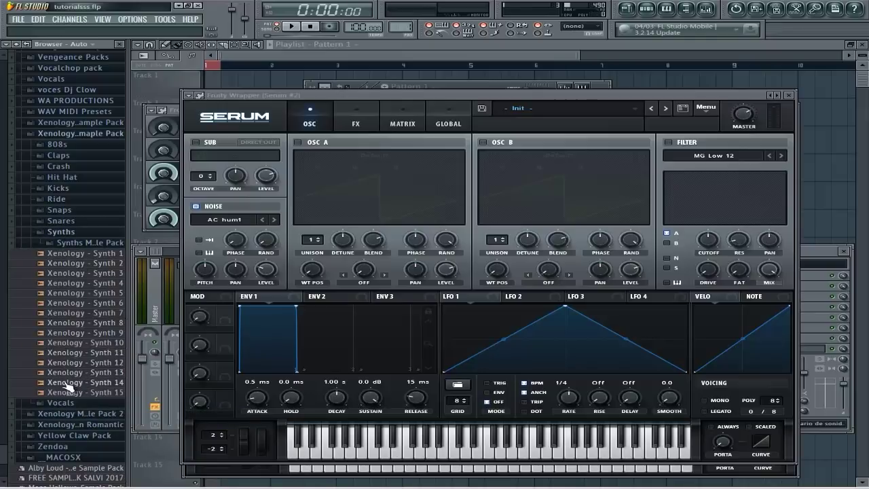
{"action": "left_click_drag", "start_coordinate": [68, 386], "coordinate": [232, 220]}
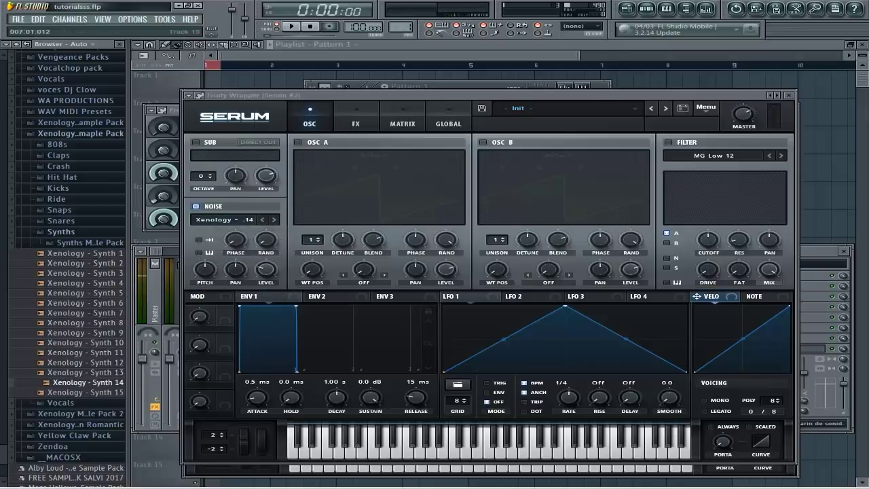
Step: Set the noise sample to one-shot playback with keyboard tracking and enable Mono and Legato voicing
{"action": "left_click", "coordinate": [575, 452]}
{"action": "left_click", "coordinate": [633, 451]}
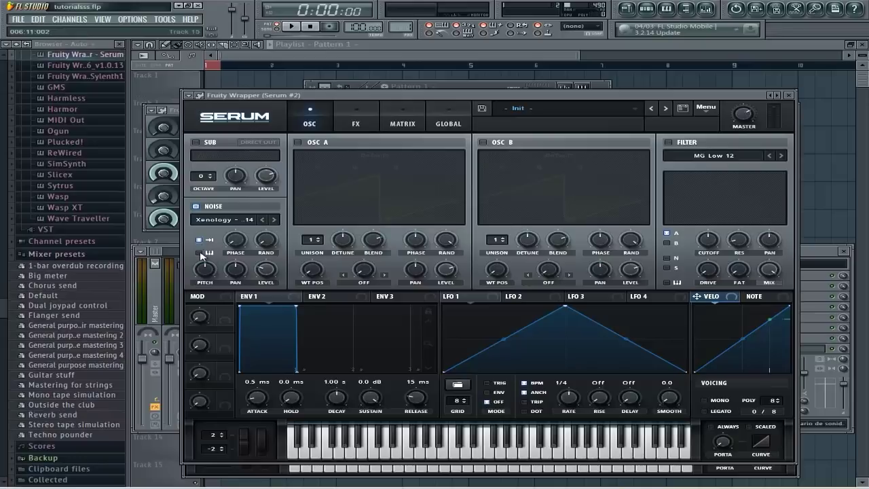
{"action": "left_click", "coordinate": [705, 401]}
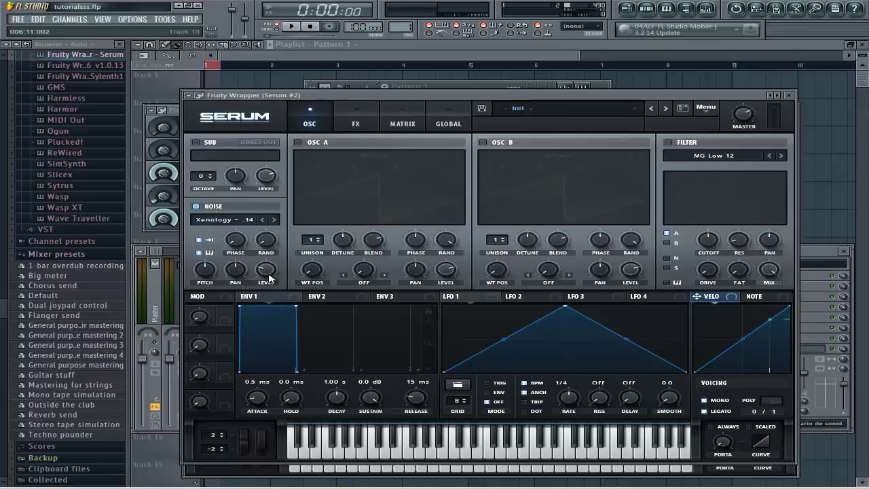
Step: Raise the noise oscillator's level and audition the sound with several notes on Serum's keyboard
{"action": "left_click_drag", "start_coordinate": [269, 275], "coordinate": [275, 265]}
{"action": "left_click", "coordinate": [642, 455]}
{"action": "left_click", "coordinate": [632, 454]}
{"action": "left_click", "coordinate": [581, 453]}
{"action": "left_click", "coordinate": [568, 453]}
{"action": "left_click", "coordinate": [534, 454]}
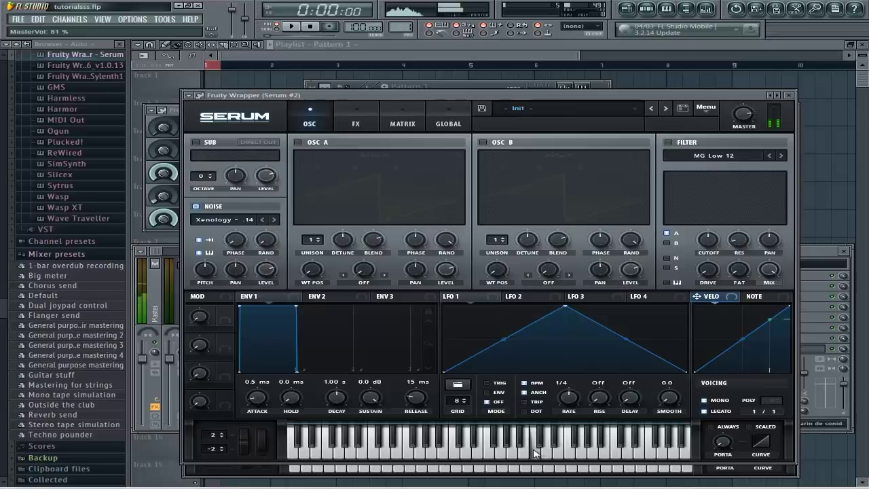
{"action": "left_click", "coordinate": [537, 454]}
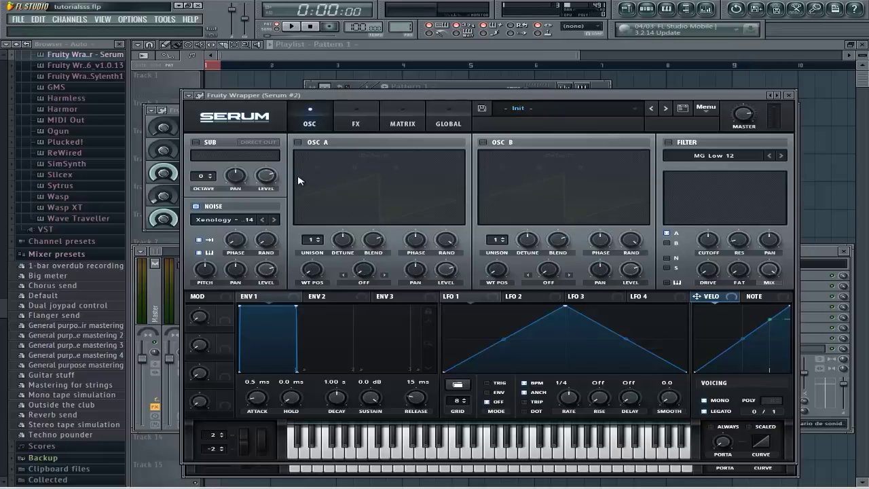
Step: Enable the Hyper/Dimension, Distortion and EQ effects in Serum #2
{"action": "left_click", "coordinate": [354, 121]}
{"action": "left_click", "coordinate": [207, 146]}
{"action": "left_click", "coordinate": [205, 161]}
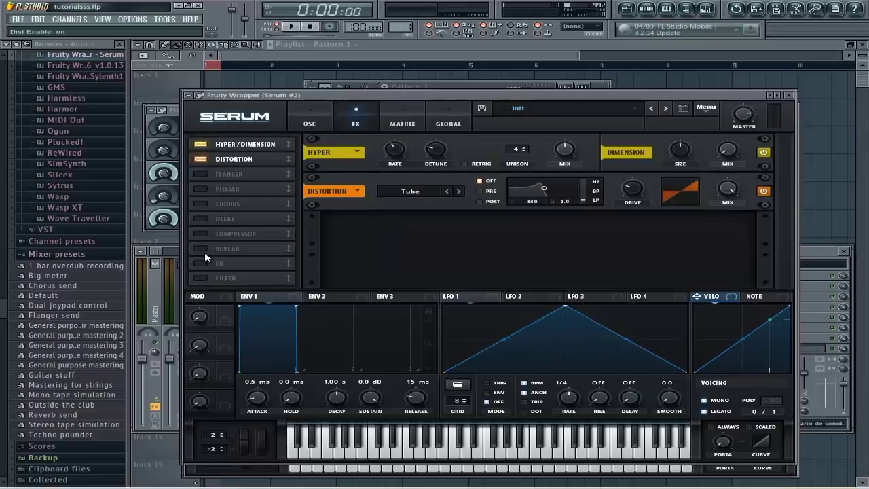
{"action": "left_click", "coordinate": [202, 264]}
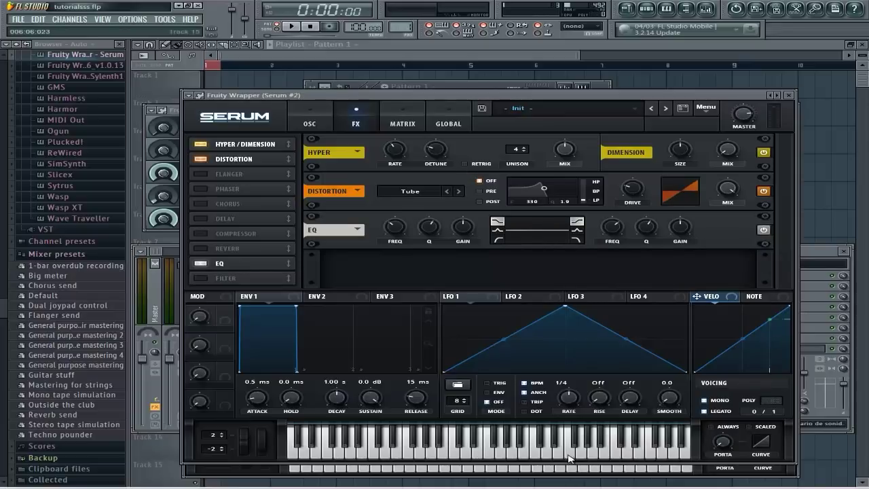
Step: Open the first Serum channel and turn off its Hyper/Dimension, Distortion and EQ effects to audition the dry sound
{"action": "left_click", "coordinate": [791, 97]}
{"action": "left_click", "coordinate": [379, 171]}
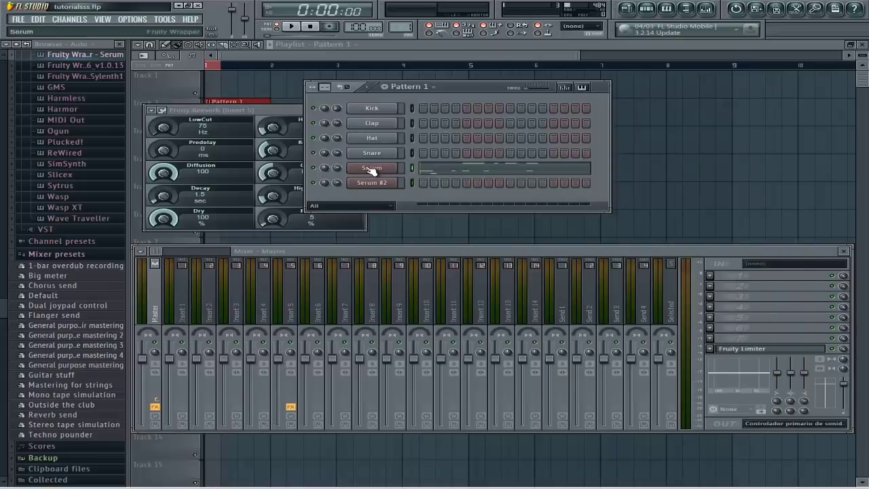
{"action": "left_click", "coordinate": [370, 170]}
{"action": "left_click", "coordinate": [354, 137]}
{"action": "left_click", "coordinate": [202, 158]}
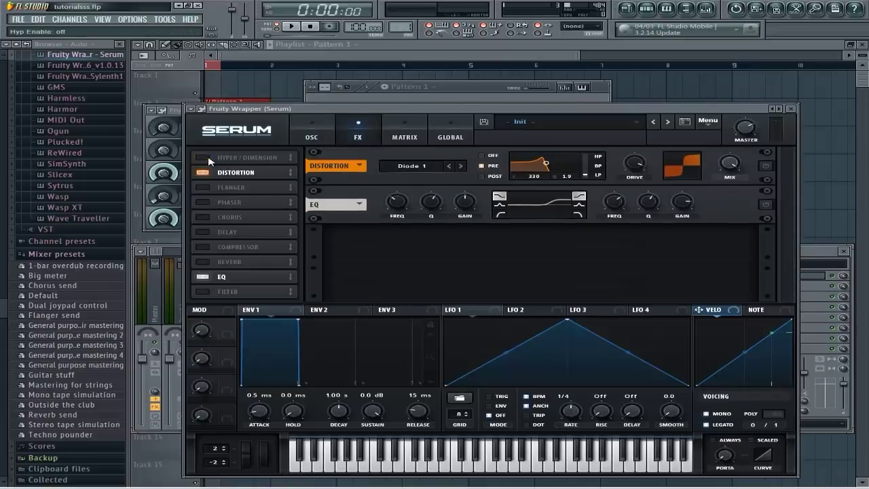
{"action": "left_click", "coordinate": [201, 173]}
{"action": "left_click", "coordinate": [202, 277]}
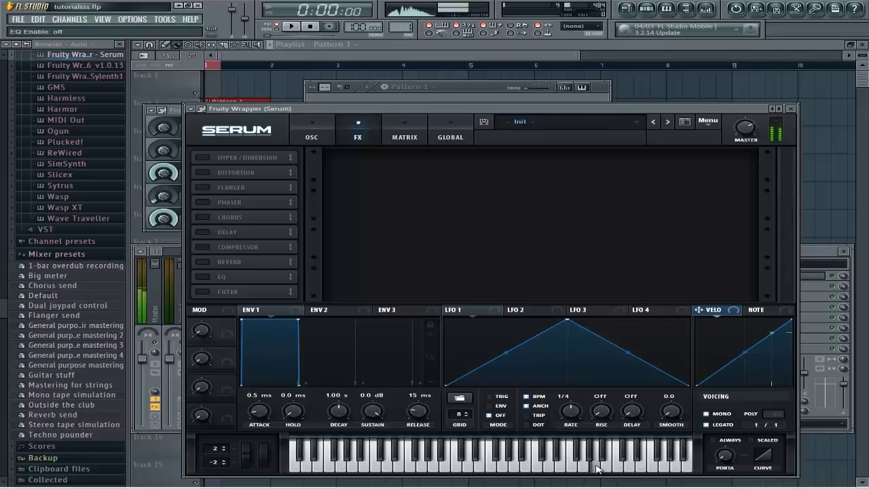
Step: Open Serum #2 and play a note to compare its sound with the first Serum channel
{"action": "left_click", "coordinate": [514, 97]}
{"action": "left_click", "coordinate": [365, 185]}
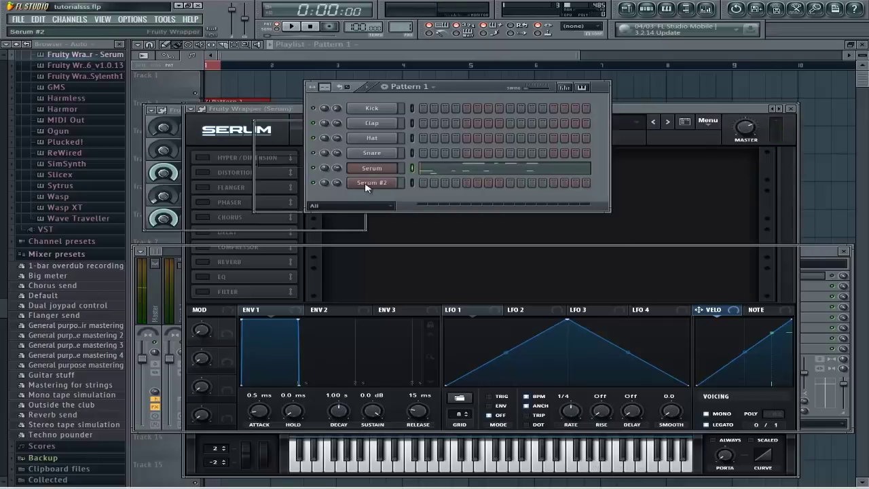
{"action": "left_click", "coordinate": [588, 453]}
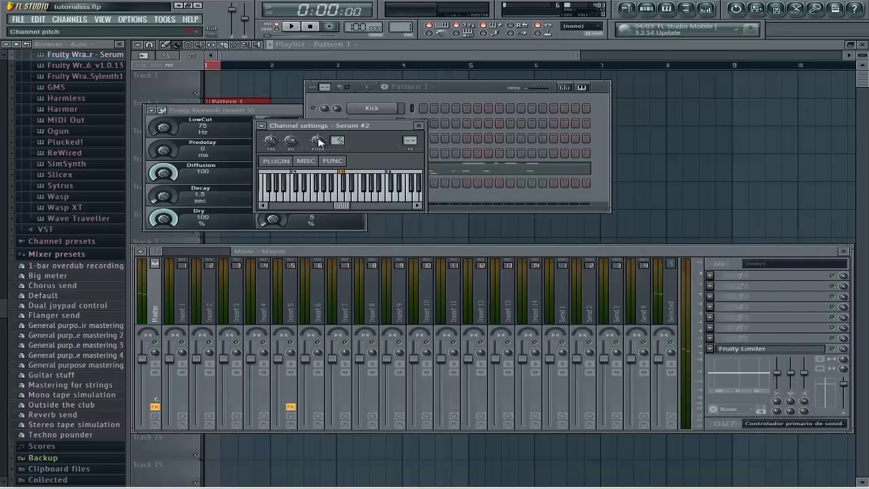
Step: Return to the first Serum channel and switch Hyper/Dimension, Distortion and EQ back on in its effects list
{"action": "left_click", "coordinate": [789, 95]}
{"action": "left_click", "coordinate": [480, 91]}
{"action": "left_click", "coordinate": [378, 169]}
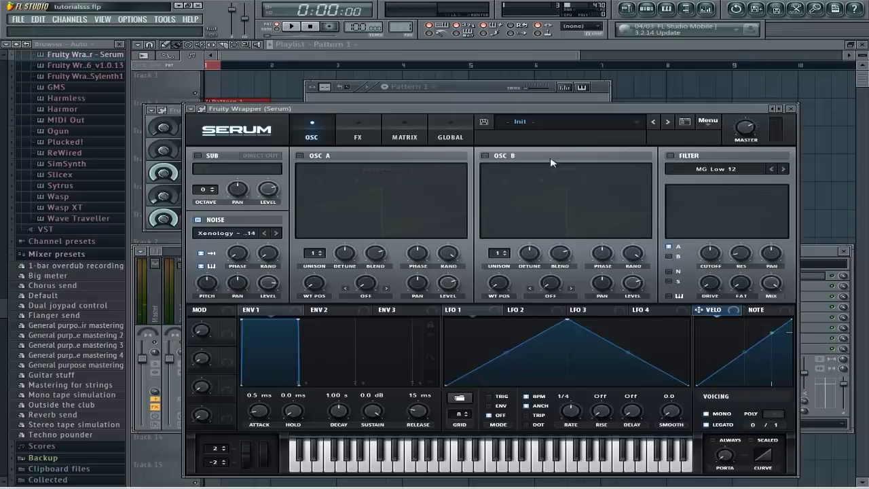
{"action": "left_click", "coordinate": [352, 124]}
{"action": "left_click", "coordinate": [203, 157]}
{"action": "left_click", "coordinate": [203, 173]}
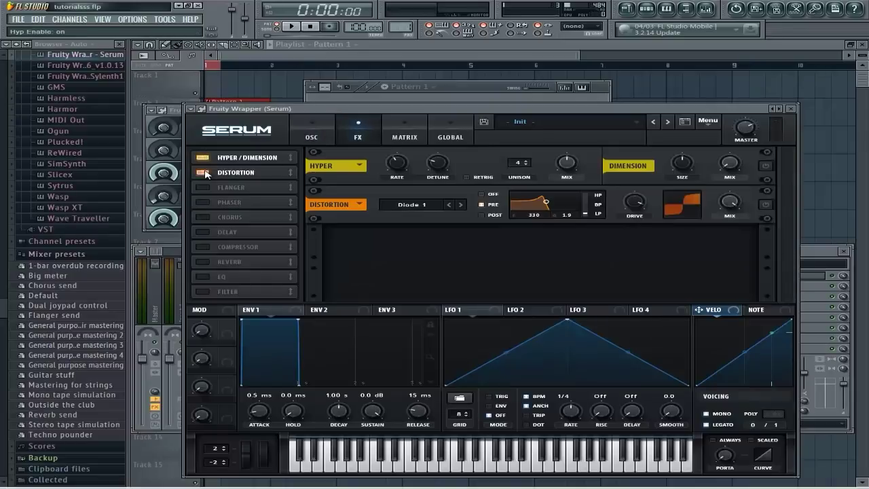
{"action": "left_click", "coordinate": [202, 277]}
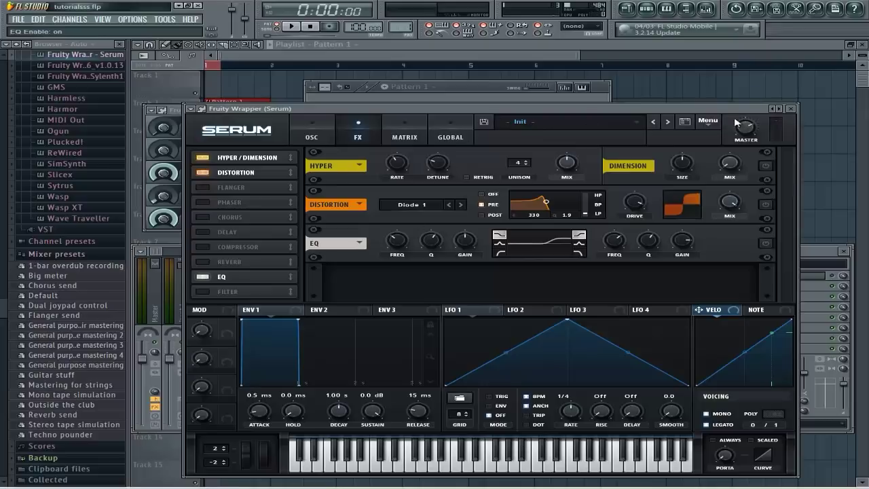
Step: Check the effects settings of Serum #2 and close its window
{"action": "left_click", "coordinate": [478, 96]}
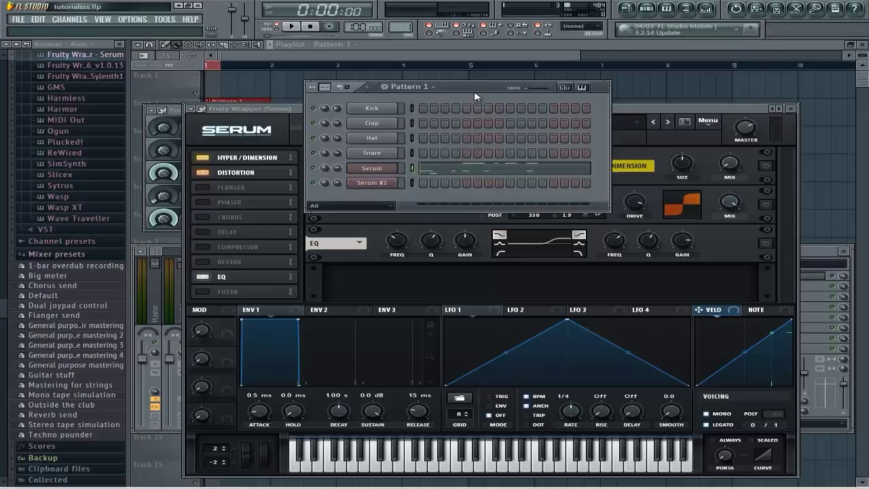
{"action": "left_click", "coordinate": [391, 187]}
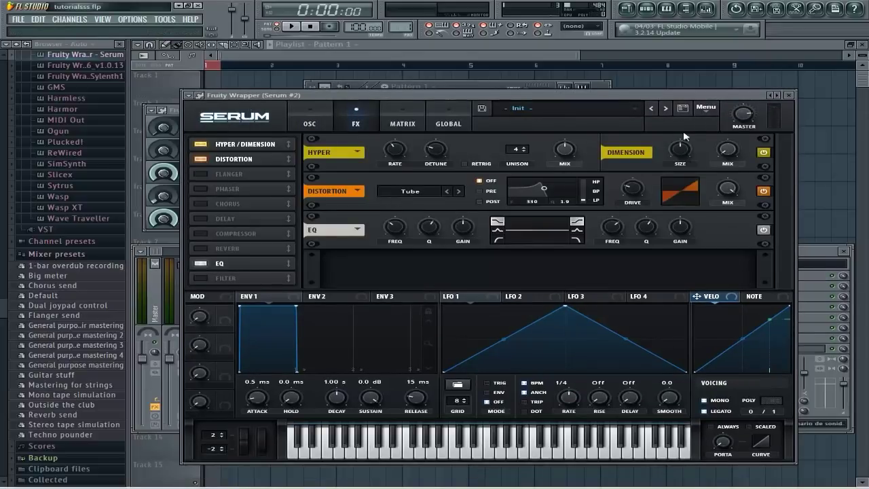
{"action": "left_click", "coordinate": [789, 95]}
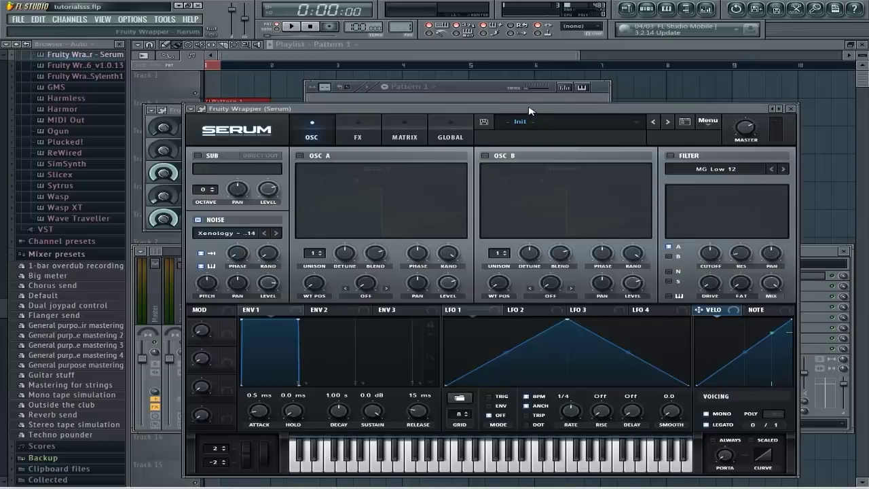
Step: Power on the first Serum's Hyper/Dimension, Distortion and EQ modules one by one, auditioning notes on its keyboard
{"action": "left_click_drag", "start_coordinate": [529, 113], "coordinate": [539, 72]}
{"action": "left_click", "coordinate": [368, 97]}
{"action": "left_click", "coordinate": [601, 425]}
{"action": "left_click", "coordinate": [518, 424]}
{"action": "left_click", "coordinate": [497, 423]}
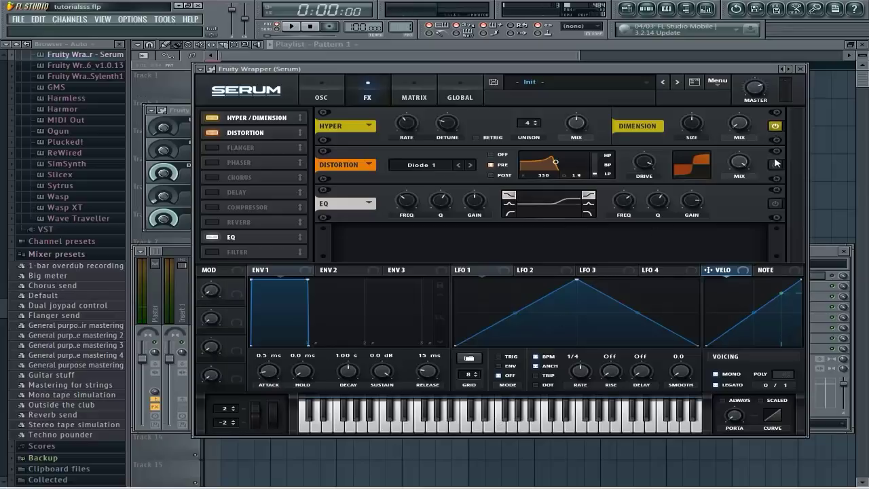
{"action": "mouse_move", "coordinate": [577, 425]}
{"action": "left_mouse_down"}
{"action": "mouse_move", "coordinate": [503, 425]}
{"action": "mouse_move", "coordinate": [626, 428]}
{"action": "mouse_move", "coordinate": [597, 427]}
{"action": "left_mouse_up"}
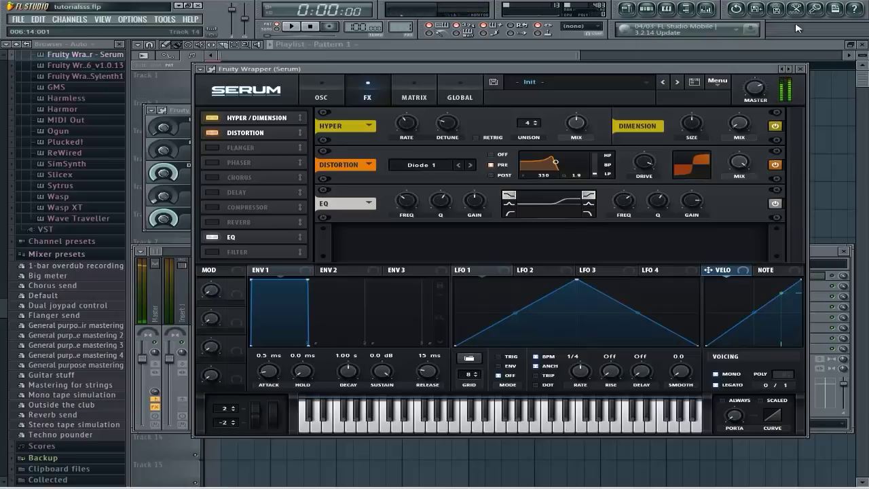
Step: Open the Serum channel's piano roll, play back its note pattern and close the piano roll
{"action": "left_click", "coordinate": [800, 69]}
{"action": "left_click", "coordinate": [445, 95]}
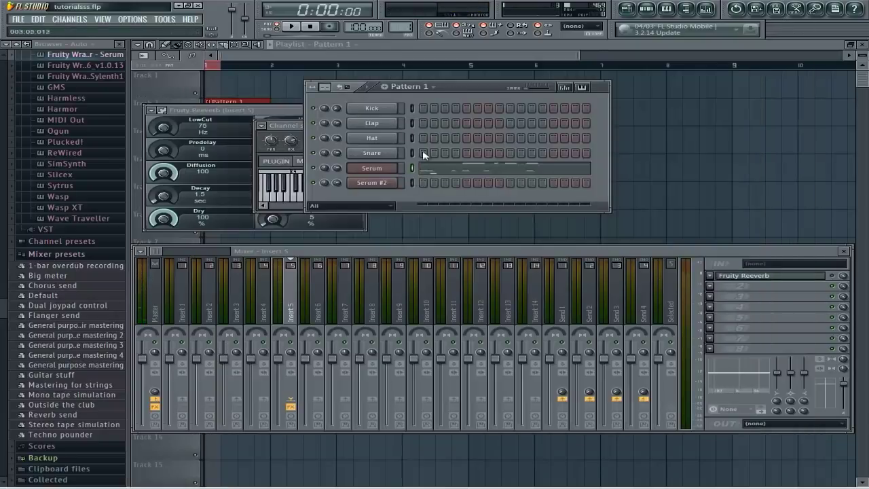
{"action": "key", "text": "F7"}
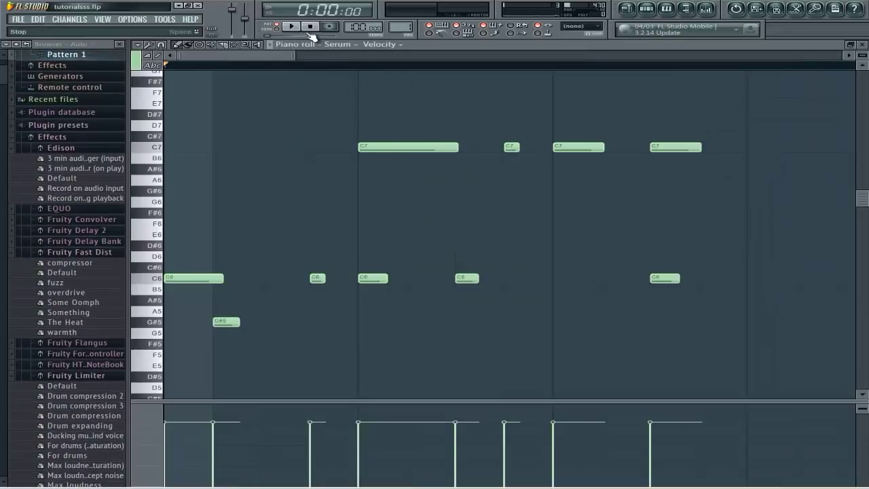
{"action": "left_click", "coordinate": [291, 27]}
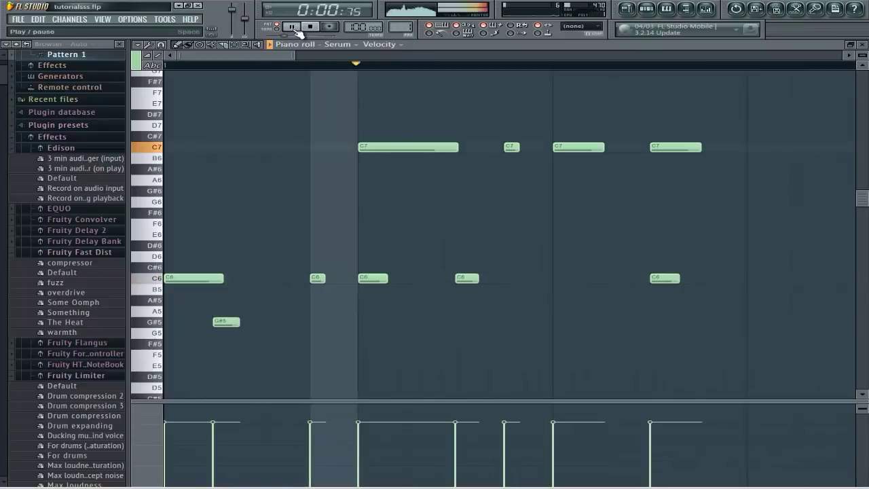
{"action": "left_click", "coordinate": [293, 28]}
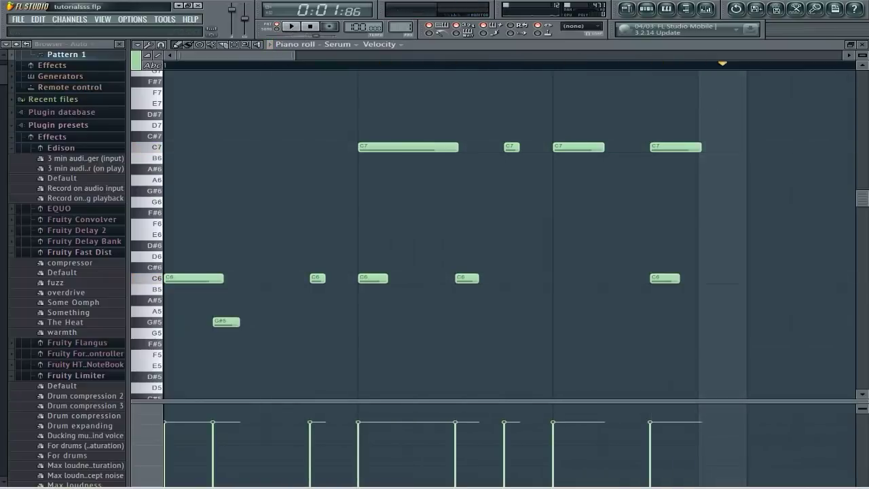
{"action": "left_click", "coordinate": [863, 44]}
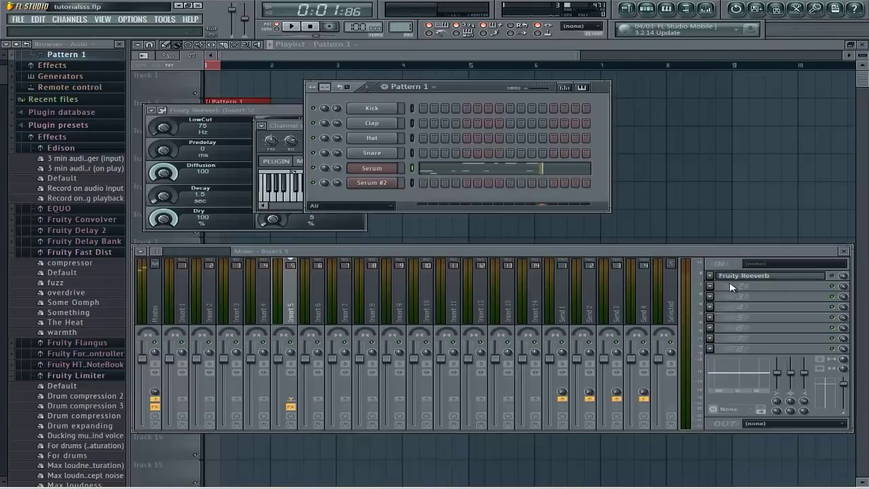
Step: Play the pattern and adjust the Fruity Reeverb on Insert 5 to 3% Reverb and a HighCut of 7.8 kHz
{"action": "left_click", "coordinate": [836, 276]}
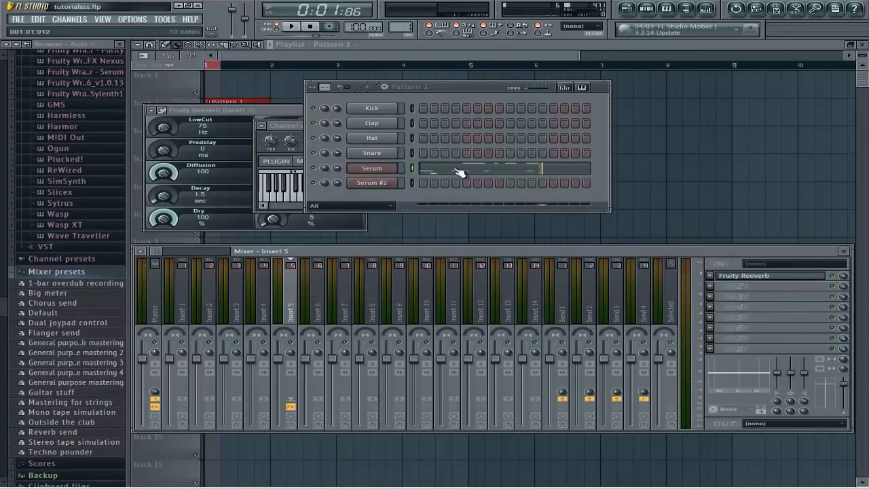
{"action": "left_click", "coordinate": [290, 27]}
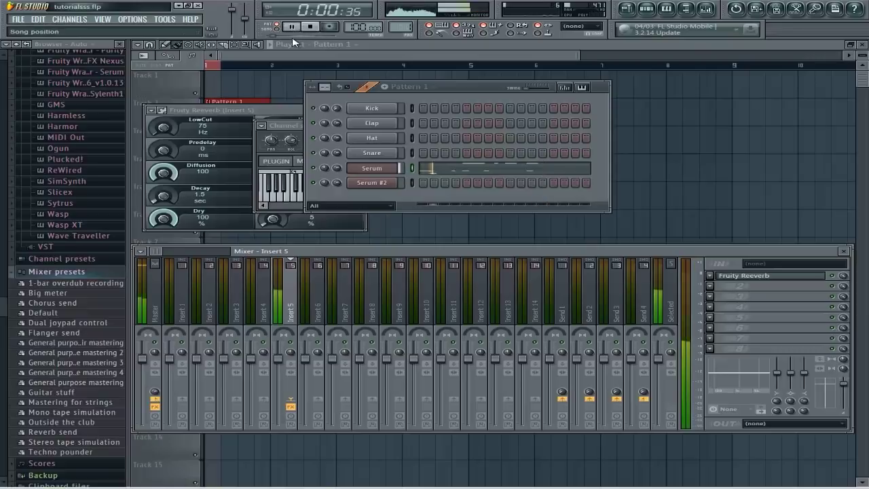
{"action": "left_click", "coordinate": [791, 282]}
{"action": "left_click", "coordinate": [792, 282]}
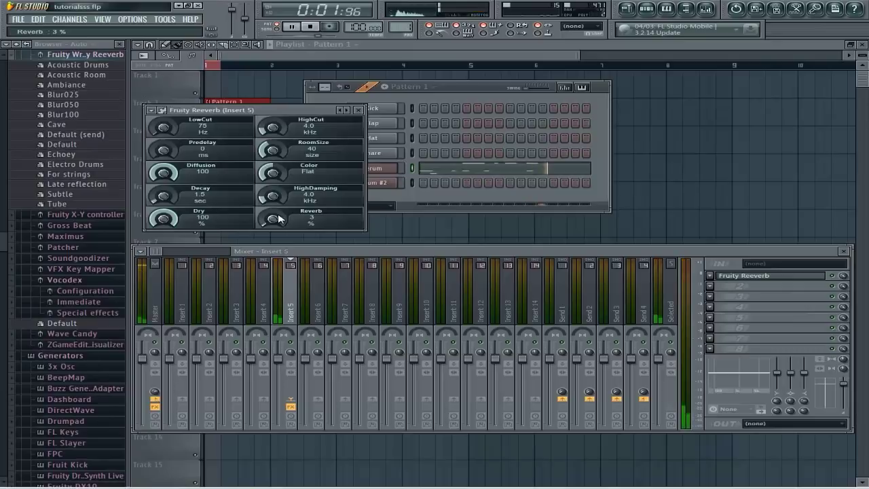
{"action": "mouse_move", "coordinate": [272, 128]}
{"action": "left_mouse_down"}
{"action": "mouse_move", "coordinate": [282, 107]}
{"action": "mouse_move", "coordinate": [273, 127]}
{"action": "left_mouse_up"}
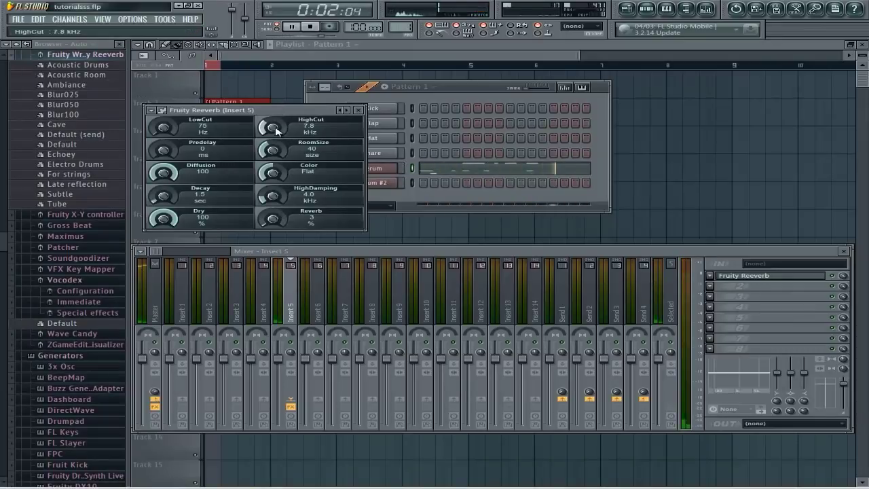
{"action": "left_click", "coordinate": [297, 29]}
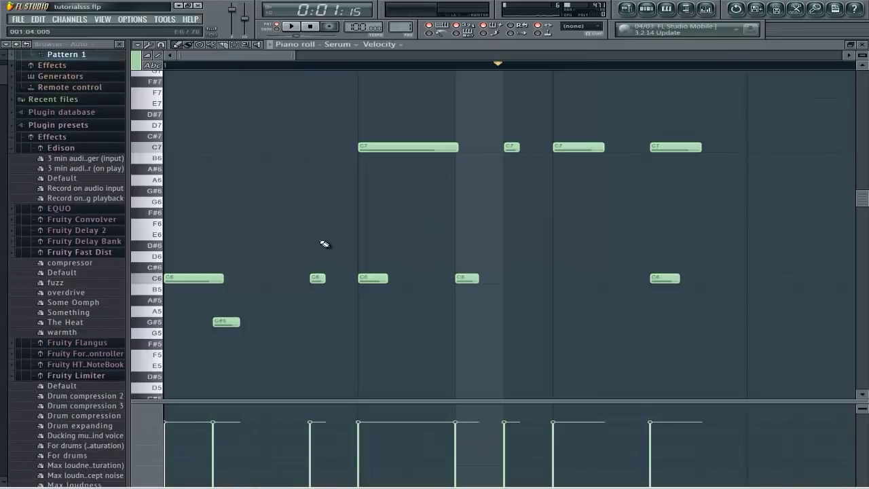
Step: Try transposing all Serum notes up one octave in the piano roll, play the pattern and undo the move
{"action": "key", "text": "ctrl+a"}
{"action": "left_click_drag", "start_coordinate": [194, 278], "coordinate": [192, 147]}
{"action": "left_click", "coordinate": [310, 27]}
{"action": "left_click", "coordinate": [291, 27]}
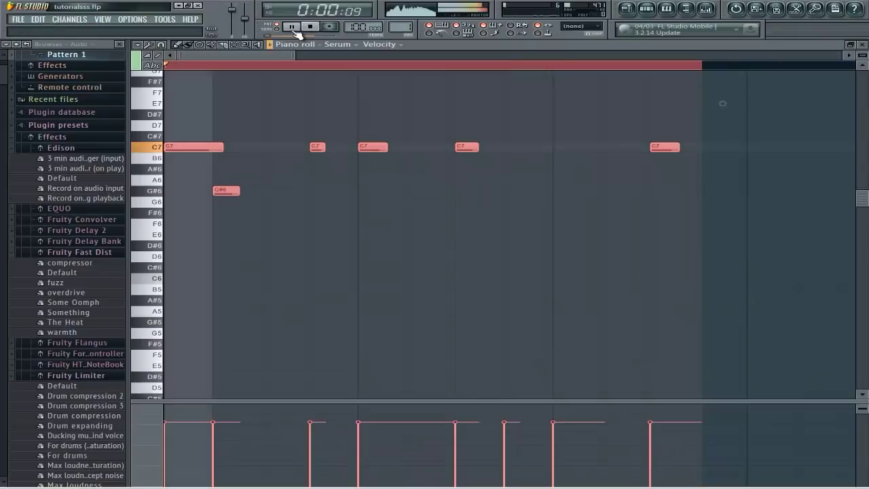
{"action": "scroll", "coordinate": [384, 183], "scroll_direction": "up", "scroll_amount": 2}
{"action": "scroll", "coordinate": [383, 183], "scroll_direction": "up", "scroll_amount": 2}
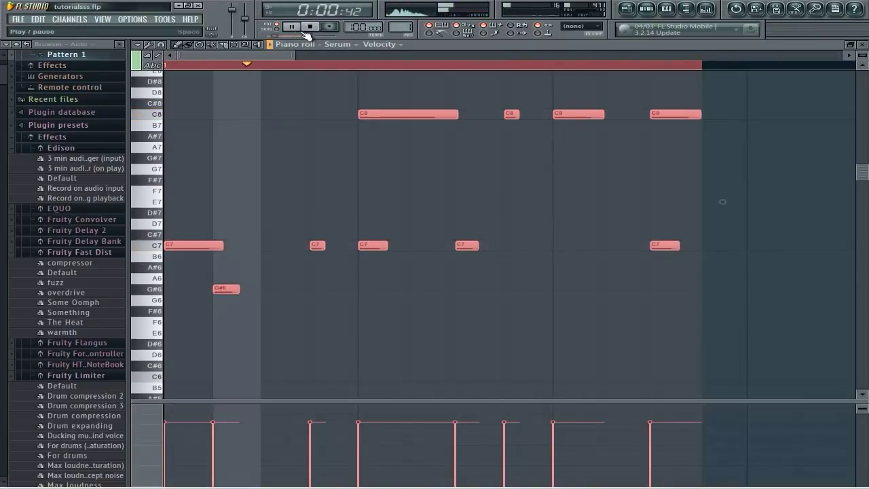
{"action": "left_click", "coordinate": [293, 27]}
{"action": "key", "text": "ctrl+z"}
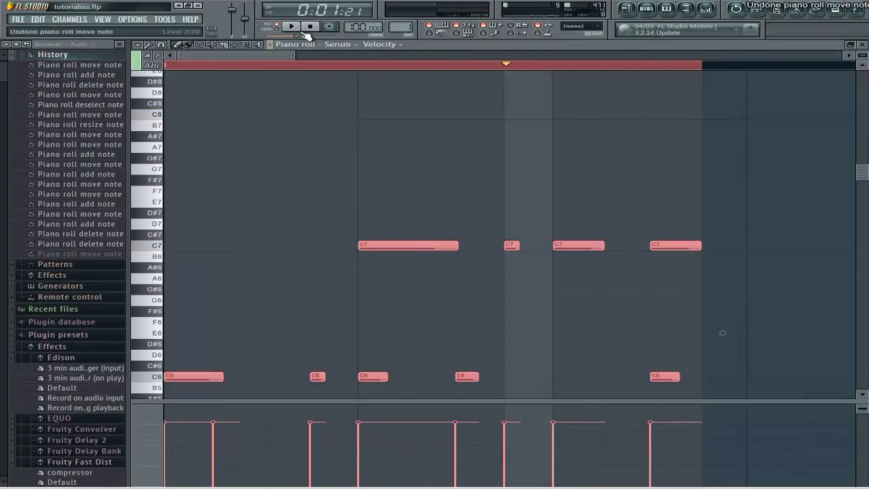
Step: Extend the piano roll's time selection past the last C7 note, play the Serum pattern and close the piano roll
{"action": "left_click", "coordinate": [311, 27]}
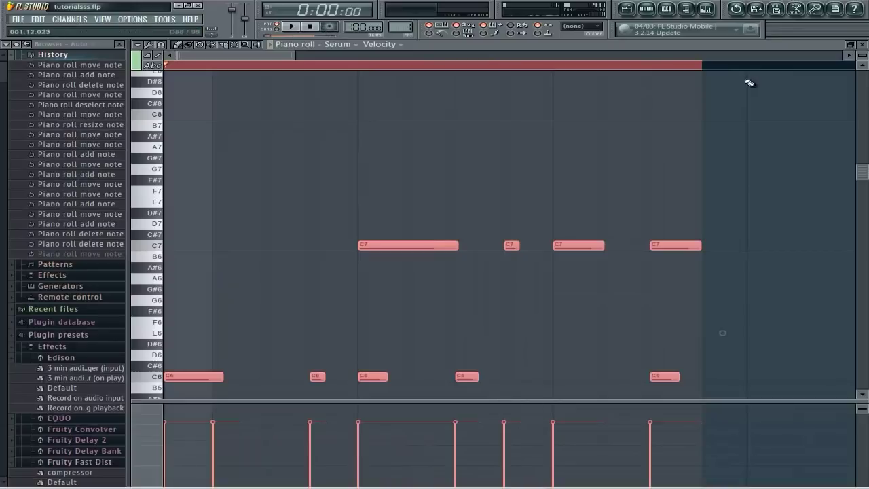
{"action": "left_click_drag", "start_coordinate": [703, 64], "coordinate": [747, 65]}
{"action": "left_click", "coordinate": [290, 27]}
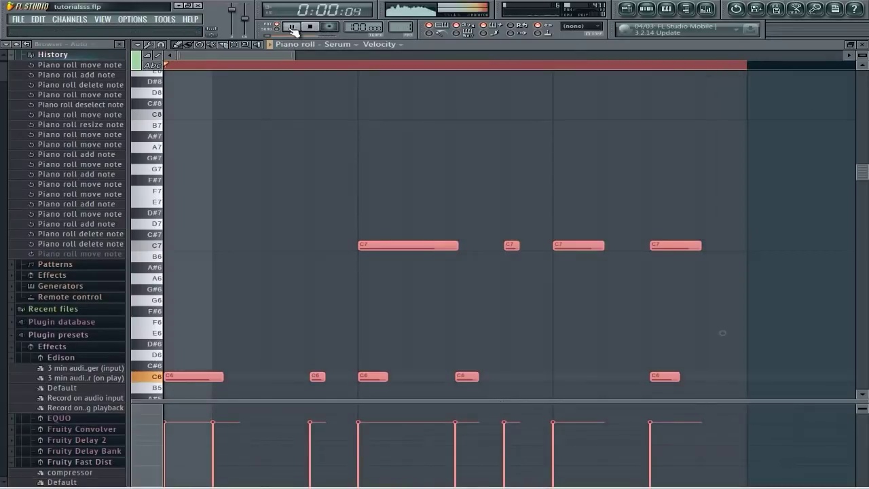
{"action": "left_click", "coordinate": [292, 27]}
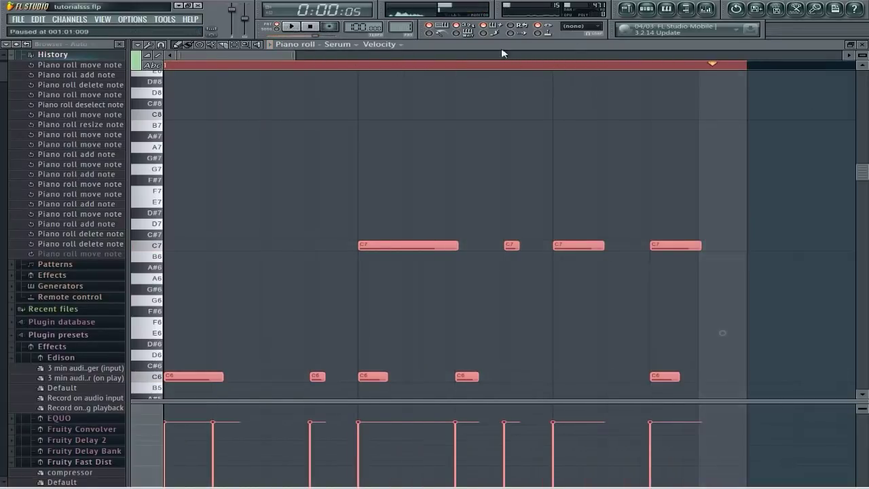
{"action": "left_click", "coordinate": [862, 45]}
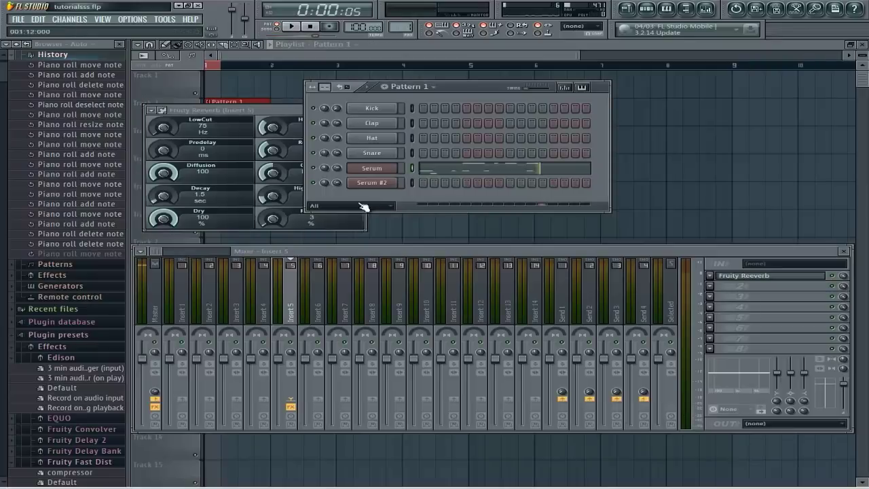
Step: In Serum's effects, set the Distortion filter to 10548 Hz with a Q of 0.5 while auditioning the pattern
{"action": "left_click", "coordinate": [372, 170]}
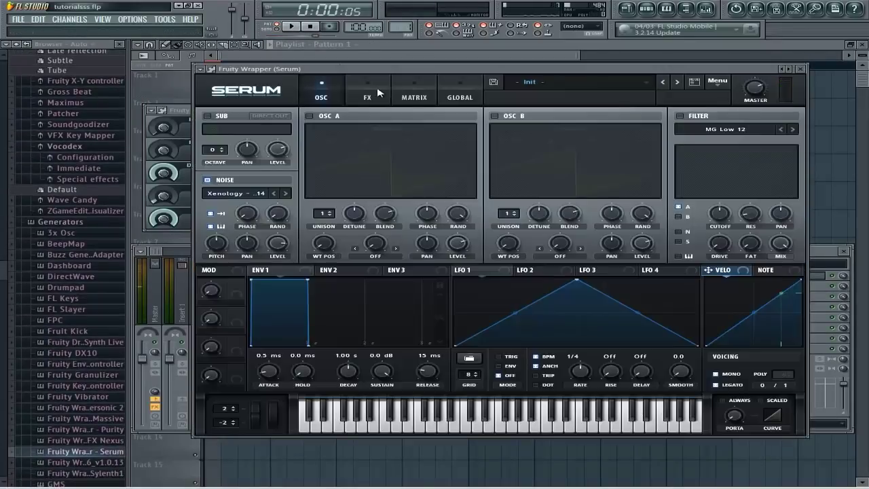
{"action": "left_click", "coordinate": [376, 93]}
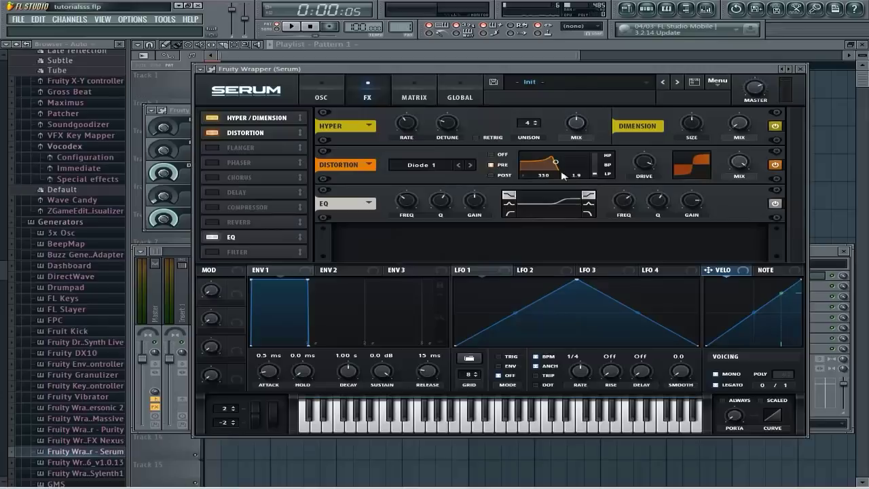
{"action": "left_click", "coordinate": [291, 26]}
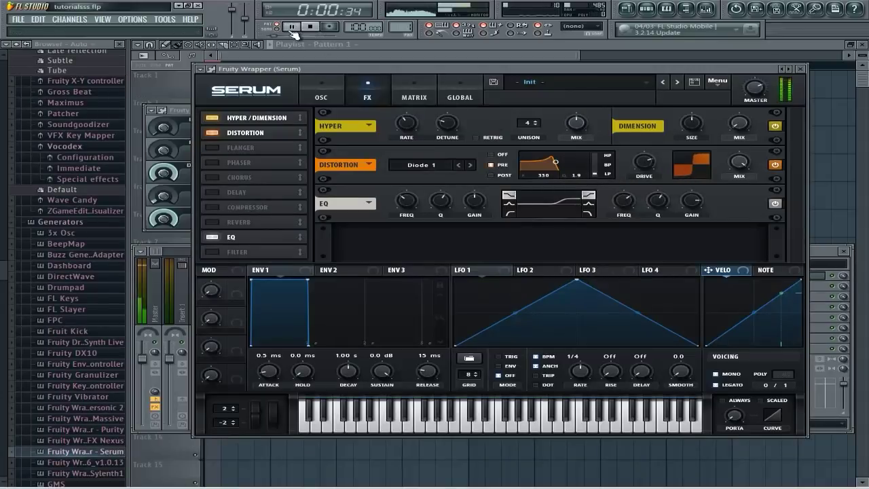
{"action": "left_click", "coordinate": [291, 25]}
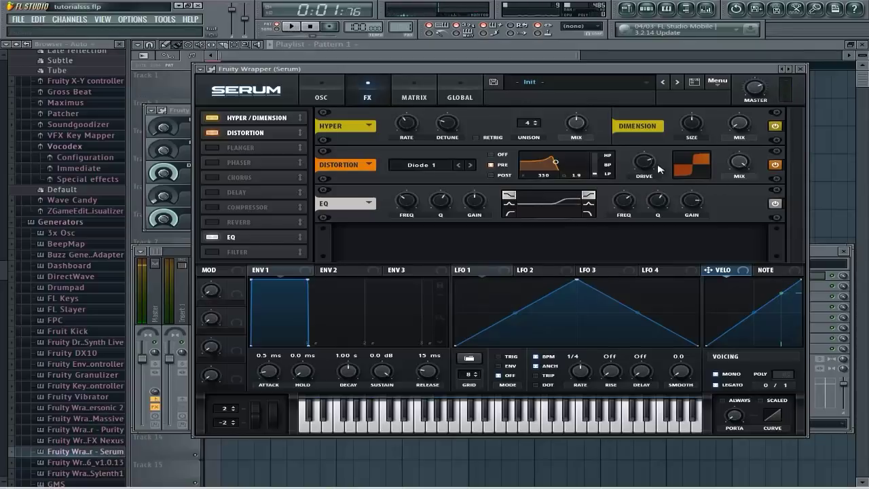
{"action": "left_click_drag", "start_coordinate": [555, 163], "coordinate": [580, 161]}
{"action": "left_click", "coordinate": [291, 25]}
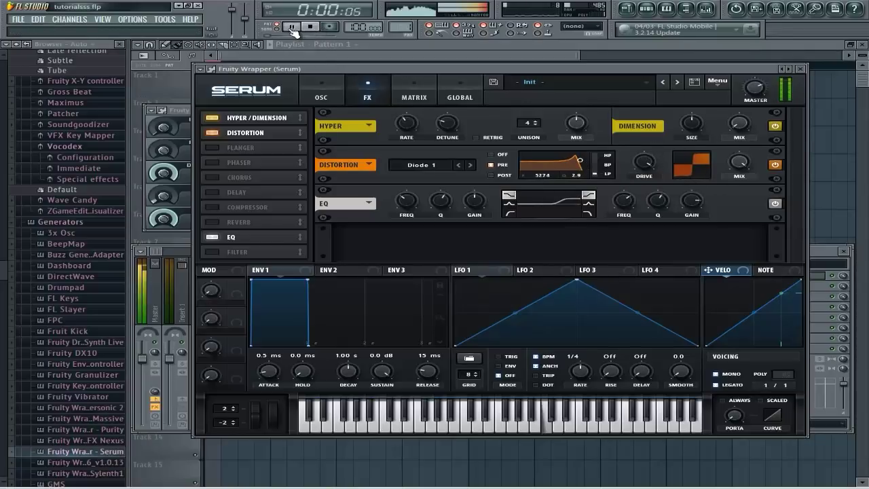
{"action": "left_click_drag", "start_coordinate": [581, 160], "coordinate": [598, 167]}
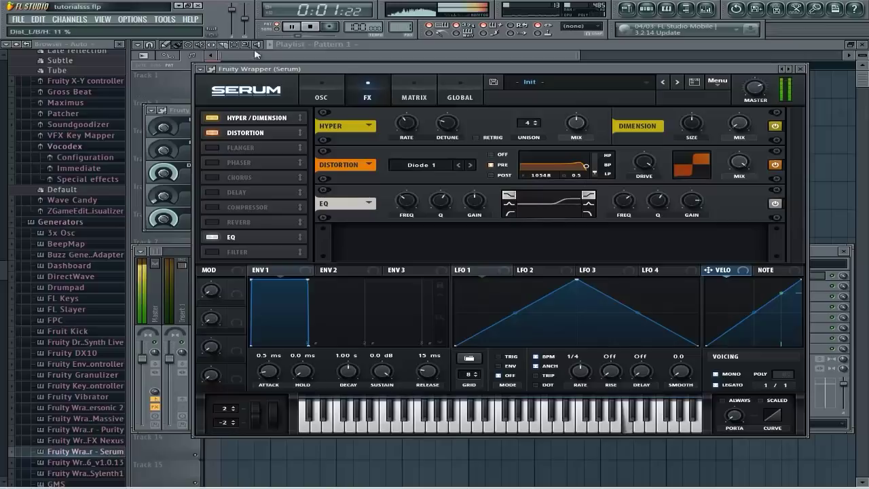
{"action": "left_click", "coordinate": [306, 28]}
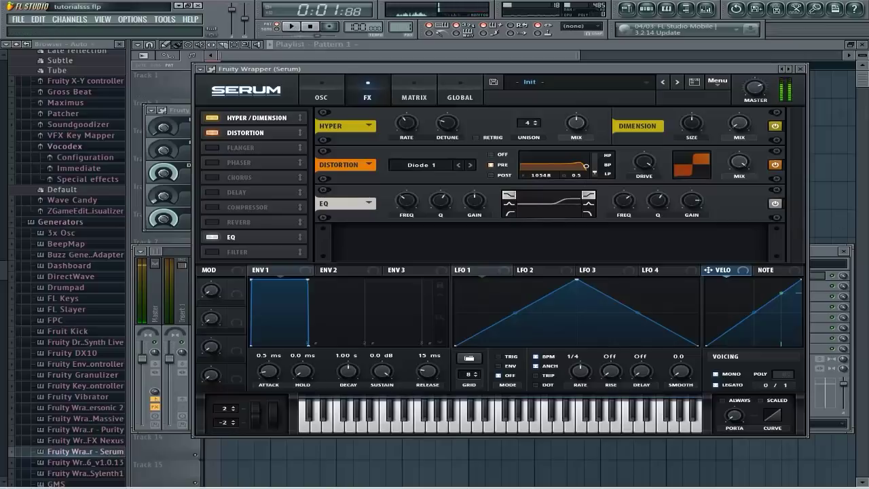
Step: Create an automation clip for the Serum channel's pitch and lengthen it to one bar in the playlist
{"action": "left_click", "coordinate": [801, 69]}
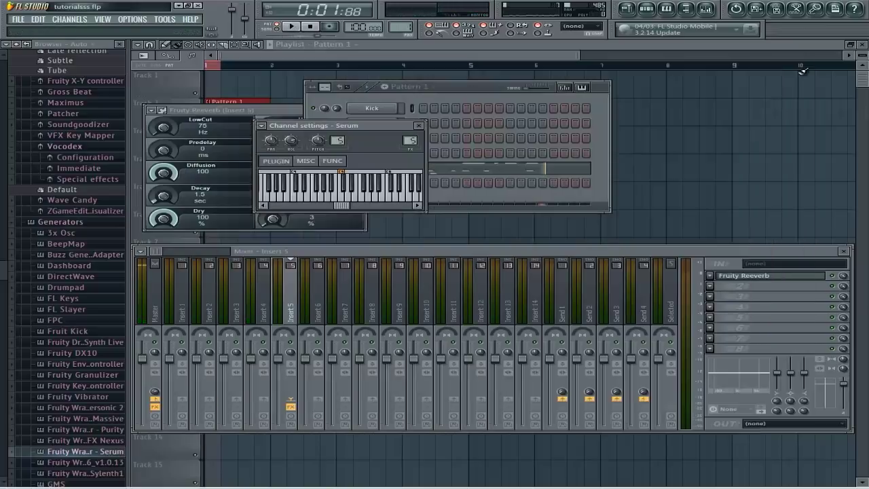
{"action": "right_click", "coordinate": [319, 143]}
{"action": "left_click", "coordinate": [354, 203]}
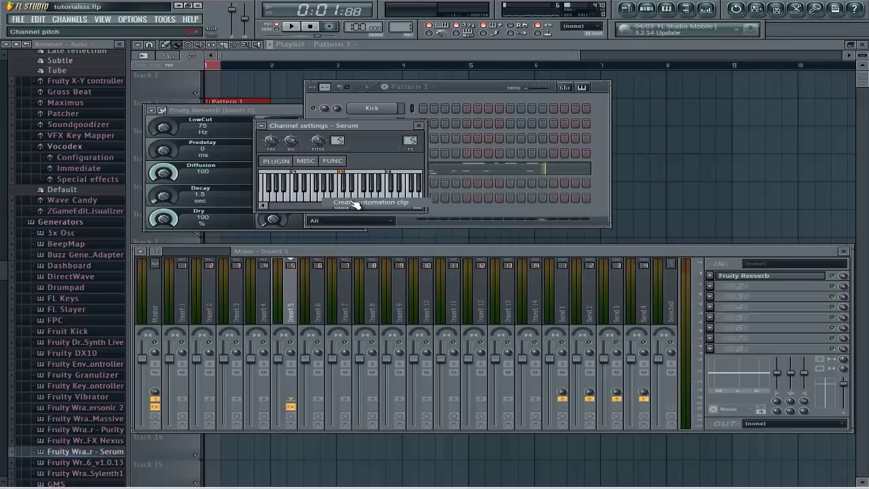
{"action": "scroll", "coordinate": [227, 68], "scroll_direction": "up", "scroll_amount": 5}
{"action": "left_click", "coordinate": [248, 74]}
{"action": "left_click_drag", "start_coordinate": [247, 74], "coordinate": [400, 74]}
Step: Shape the channel pitch envelope into two rise-and-fall humps and trim it and the Pattern 1 clip to half a bar
{"action": "right_click", "coordinate": [223, 87]}
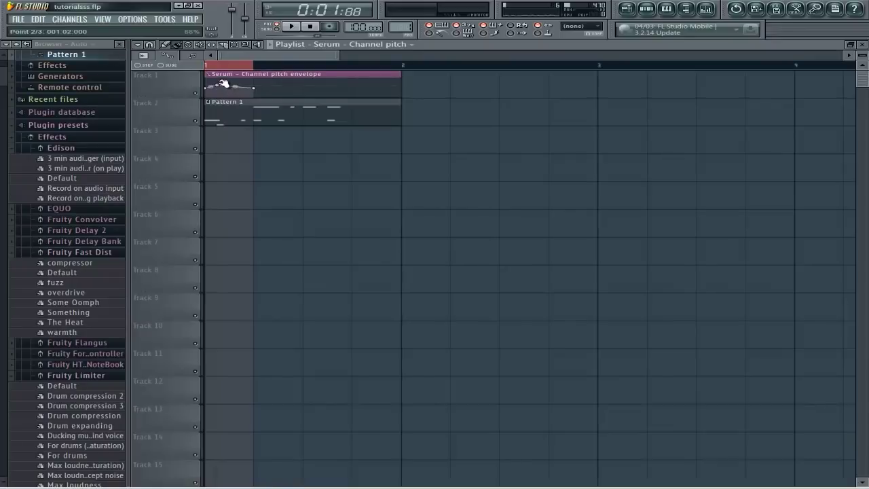
{"action": "left_click_drag", "start_coordinate": [253, 88], "coordinate": [253, 100]}
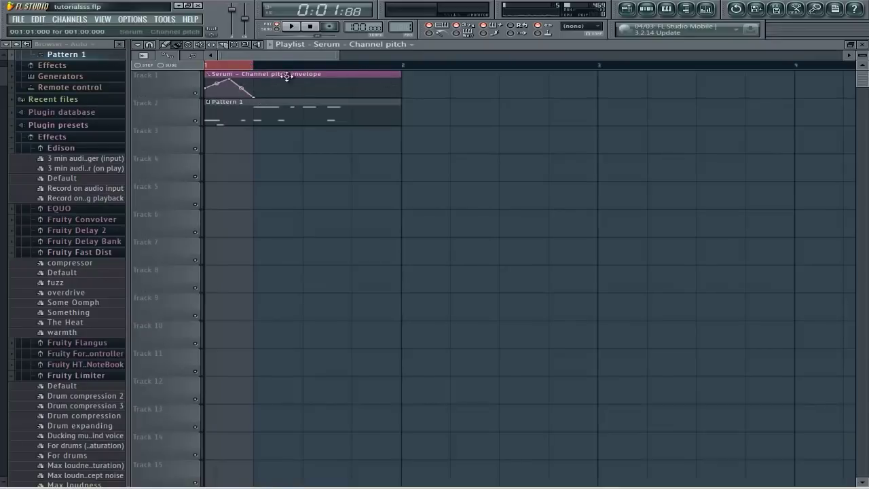
{"action": "right_click", "coordinate": [279, 85]}
{"action": "right_click", "coordinate": [305, 95]}
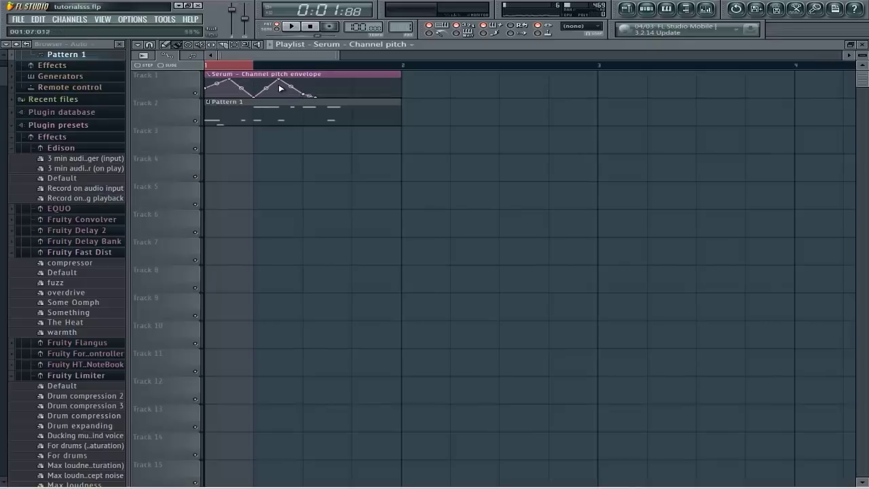
{"action": "mouse_move", "coordinate": [230, 80]}
{"action": "left_mouse_down"}
{"action": "mouse_move", "coordinate": [232, 87]}
{"action": "mouse_move", "coordinate": [218, 87]}
{"action": "mouse_move", "coordinate": [402, 74]}
{"action": "mouse_move", "coordinate": [304, 78]}
{"action": "left_mouse_up"}
{"action": "right_click", "coordinate": [230, 88]}
{"action": "right_click", "coordinate": [264, 88]}
{"action": "left_click", "coordinate": [318, 117]}
Step: Duplicate the half-bar pitch envelope and Pattern 1 clips directly after the originals and play the full bar
{"action": "left_click", "coordinate": [292, 28]}
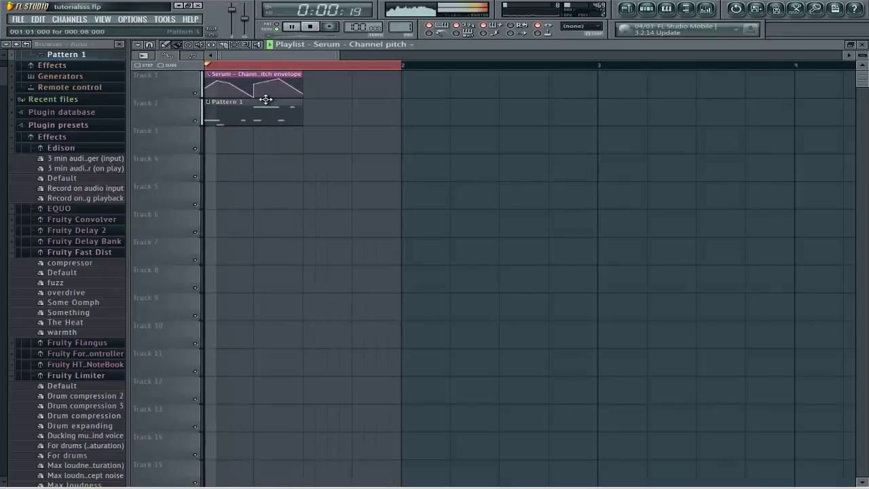
{"action": "key", "text": "ctrl+a"}
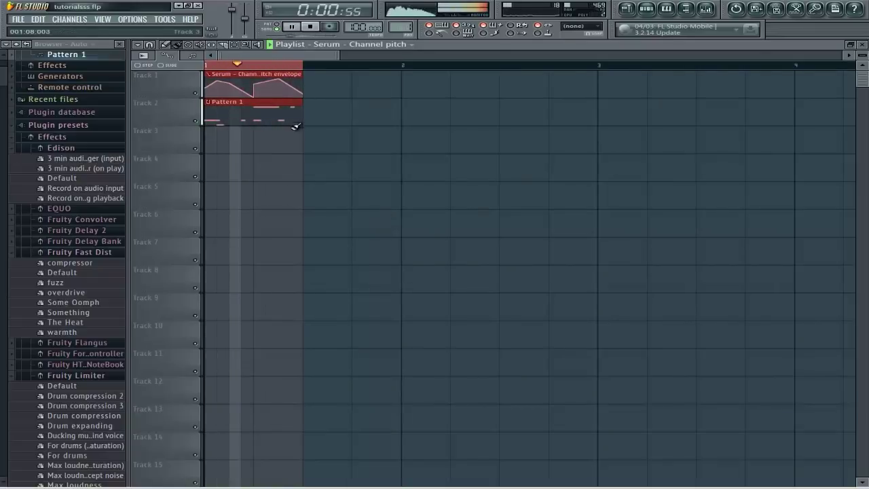
{"action": "key", "text": "ctrl+b"}
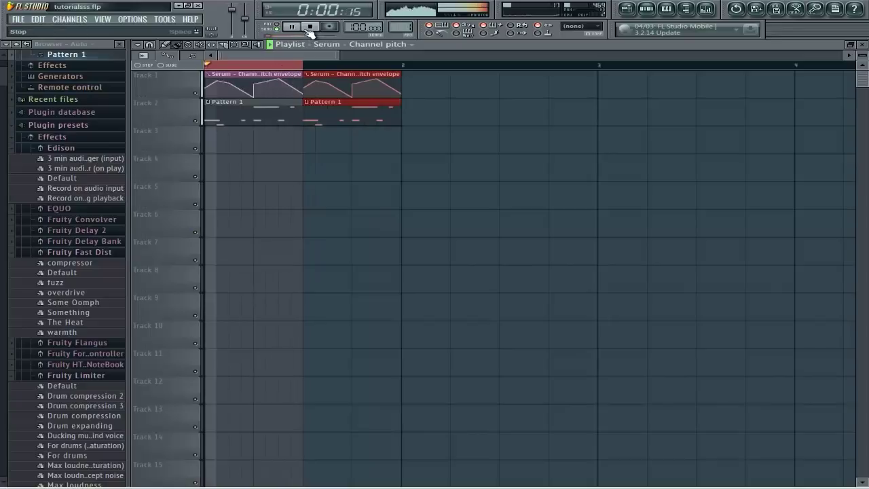
{"action": "left_click", "coordinate": [308, 31]}
{"action": "key", "text": "ctrl+a"}
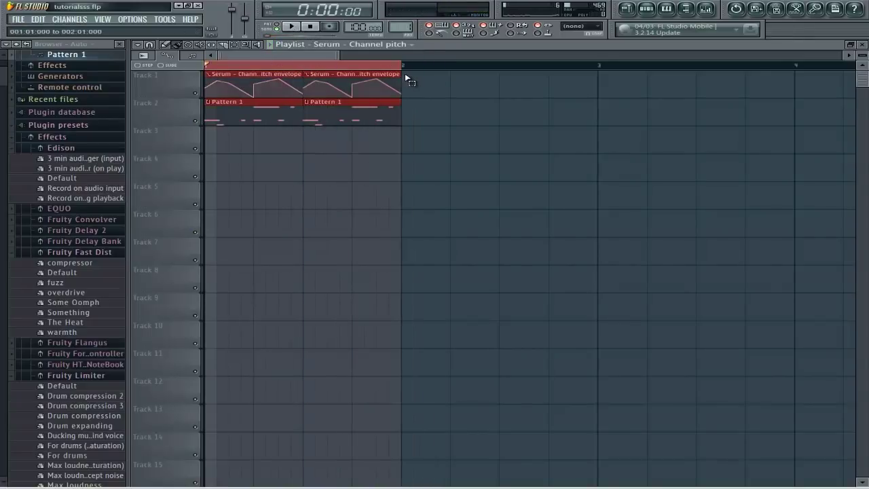
{"action": "left_click", "coordinate": [290, 25]}
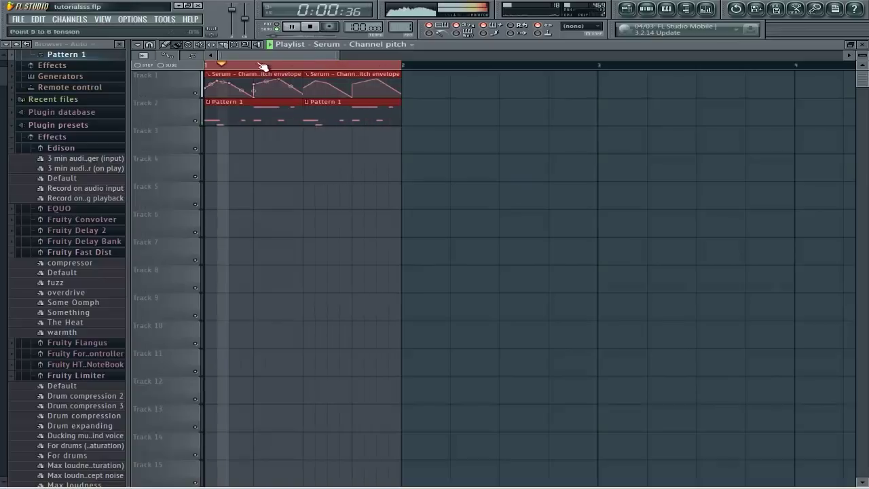
Step: Replace the first half of the duplicated pitch envelope and Pattern 1 clips with copies of their second halves
{"action": "key", "text": "space"}
{"action": "left_click", "coordinate": [335, 131]}
{"action": "left_click_drag", "start_coordinate": [306, 120], "coordinate": [378, 120]}
{"action": "left_click_drag", "start_coordinate": [303, 74], "coordinate": [351, 74]}
{"action": "left_click", "coordinate": [313, 85]}
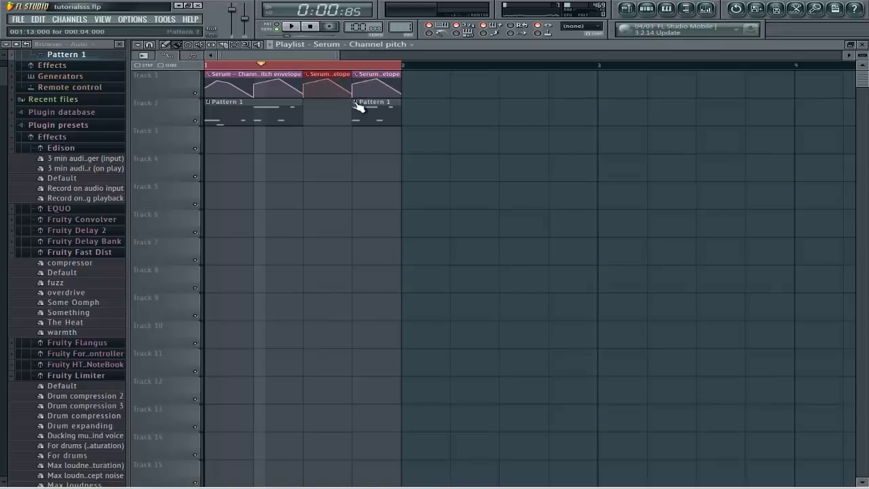
{"action": "left_click", "coordinate": [328, 109]}
Step: Play the rearranged bar from the start and pause playback
{"action": "left_click", "coordinate": [302, 27]}
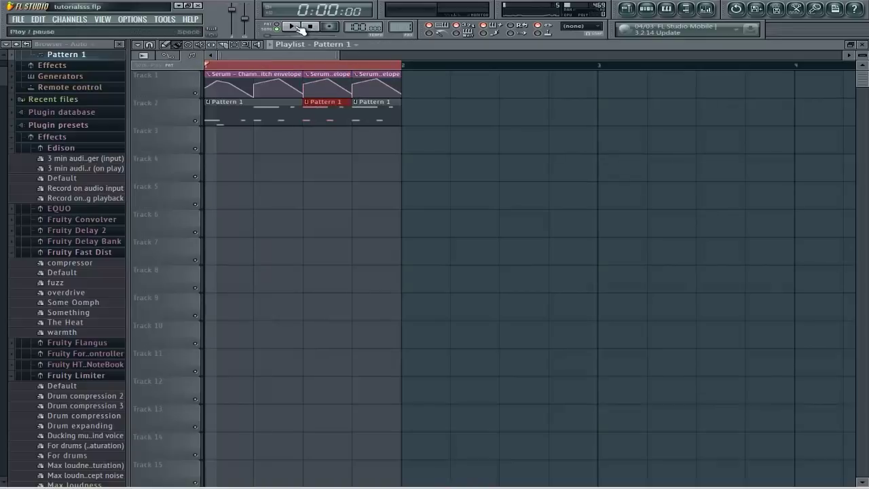
{"action": "left_click", "coordinate": [301, 27]}
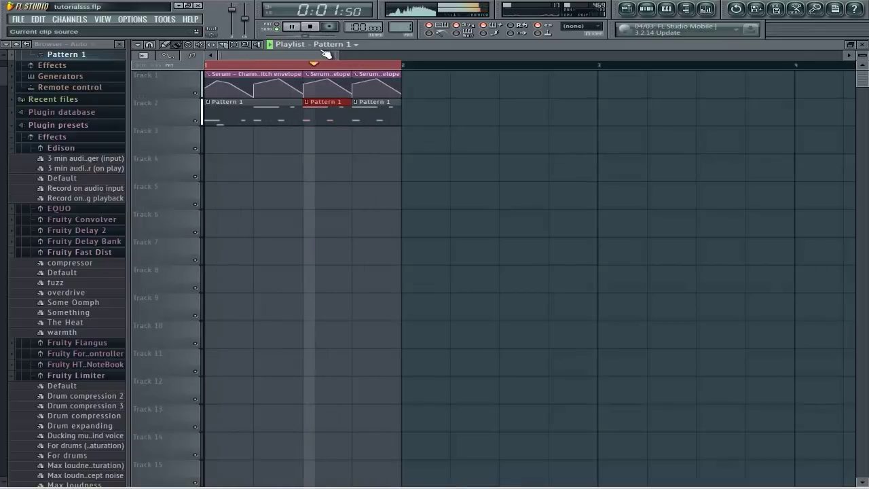
{"action": "left_click", "coordinate": [299, 27]}
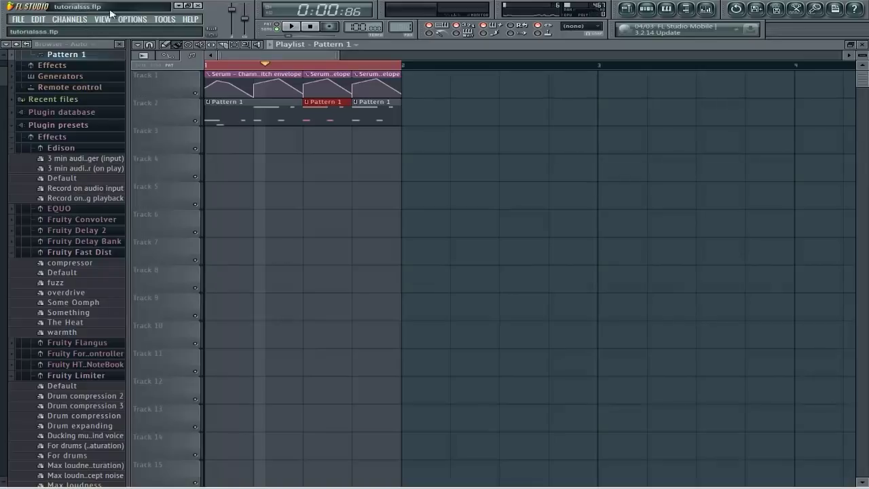
Step: Reopen Serum from the channel rack and review its effects page and the mixer's Insert 5
{"action": "left_click", "coordinate": [20, 22]}
{"action": "left_click", "coordinate": [28, 60]}
{"action": "left_click", "coordinate": [648, 9]}
{"action": "left_click", "coordinate": [374, 168]}
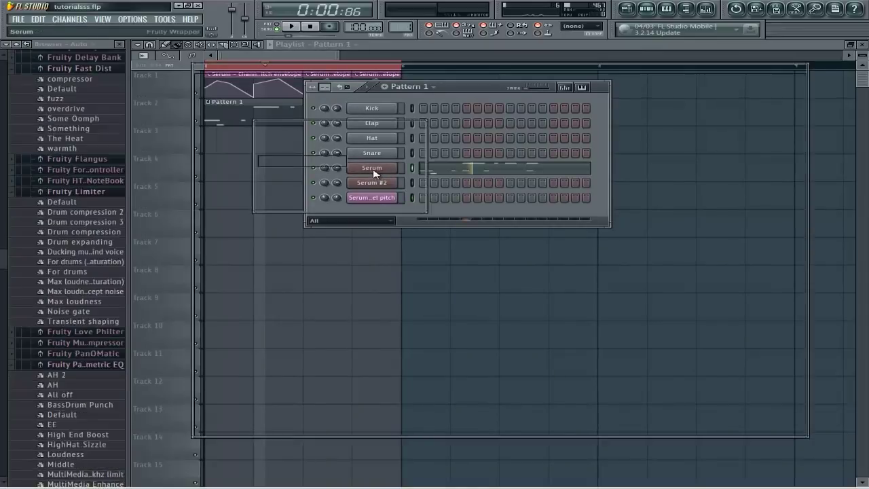
{"action": "left_click_drag", "start_coordinate": [1, 254], "coordinate": [1, 316]}
{"action": "left_click", "coordinate": [380, 90]}
{"action": "left_click", "coordinate": [380, 90]}
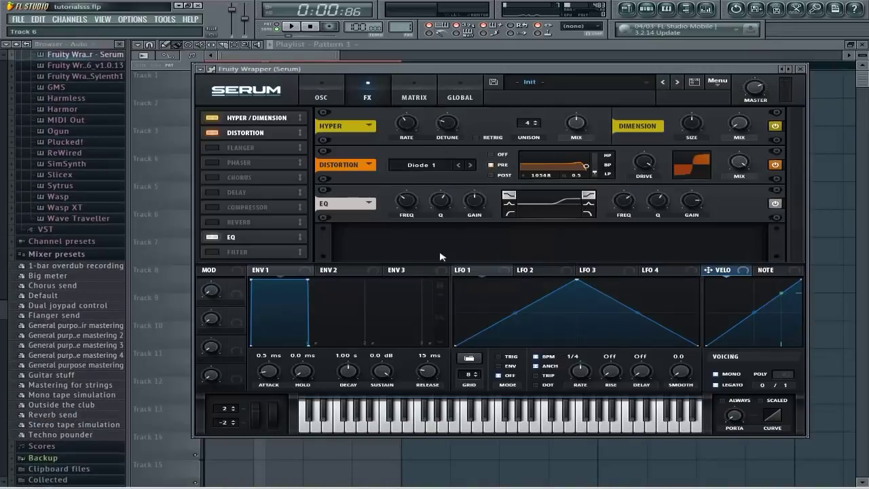
{"action": "left_click", "coordinate": [687, 9]}
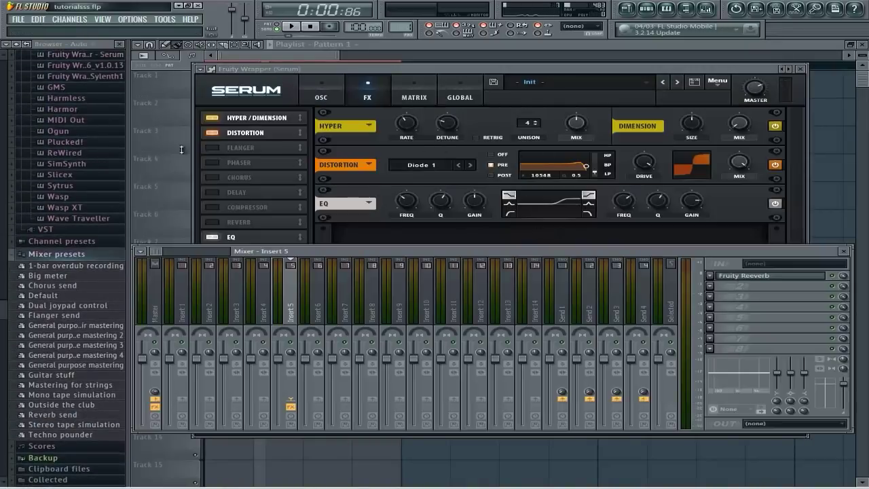
{"action": "left_click", "coordinate": [303, 139]}
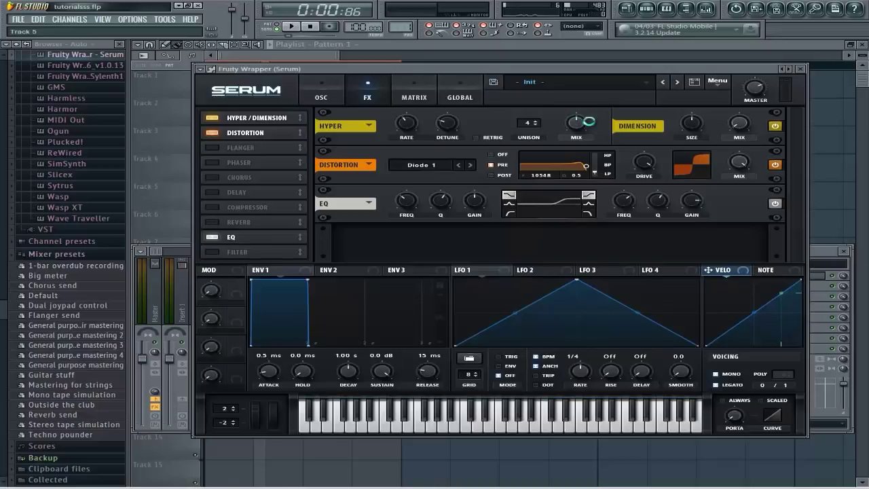
Step: Open Serum's preset save dialog, dismiss it without saving and show the oscillator page
{"action": "left_click", "coordinate": [494, 81]}
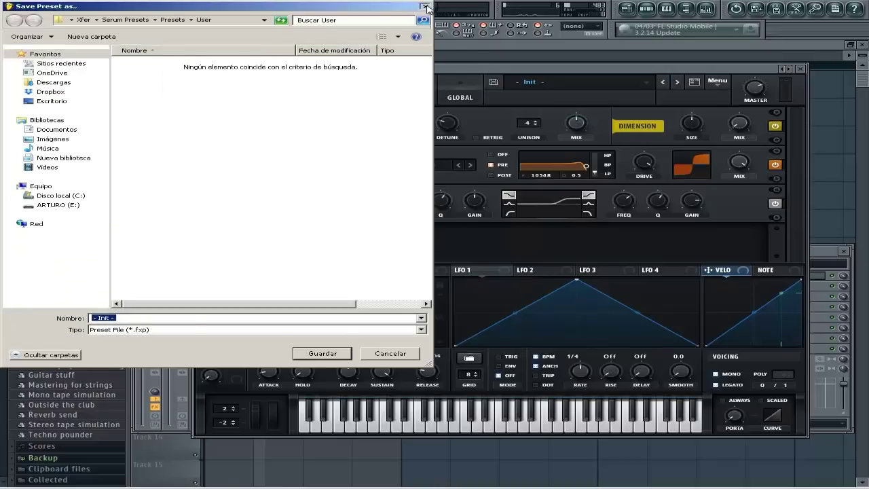
{"action": "left_click", "coordinate": [424, 6]}
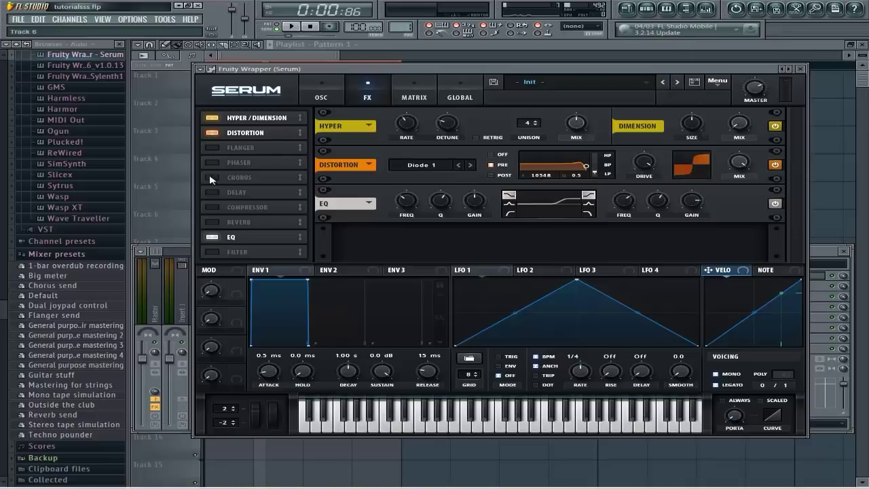
{"action": "left_click", "coordinate": [325, 97]}
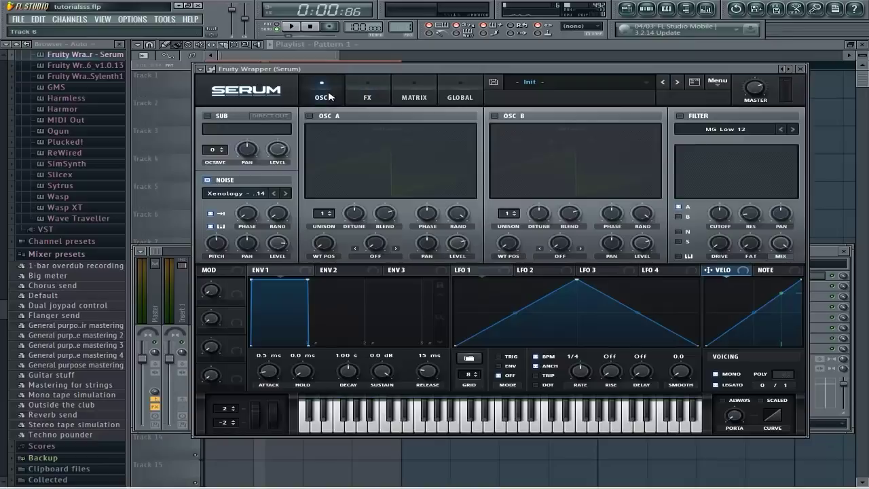
Step: Return to the playlist and collapse the Plugin presets folder in the browser
{"action": "left_click", "coordinate": [294, 58]}
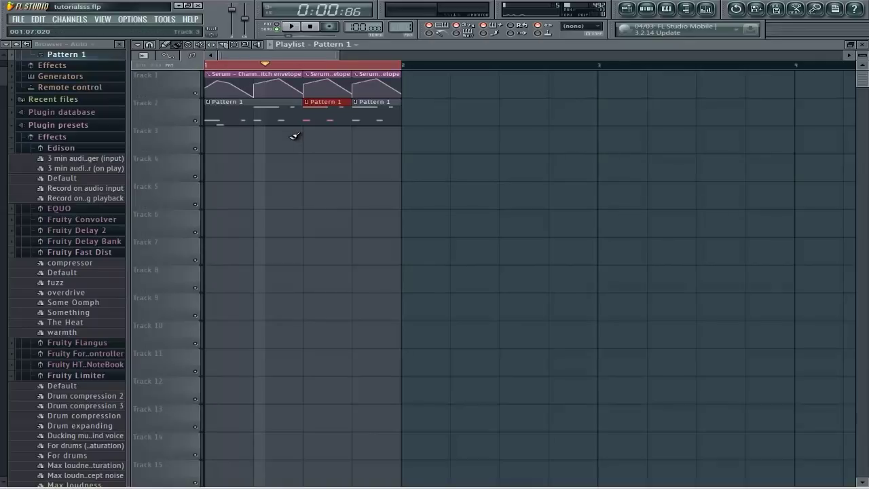
{"action": "scroll", "coordinate": [331, 70], "scroll_direction": "down", "scroll_amount": 2}
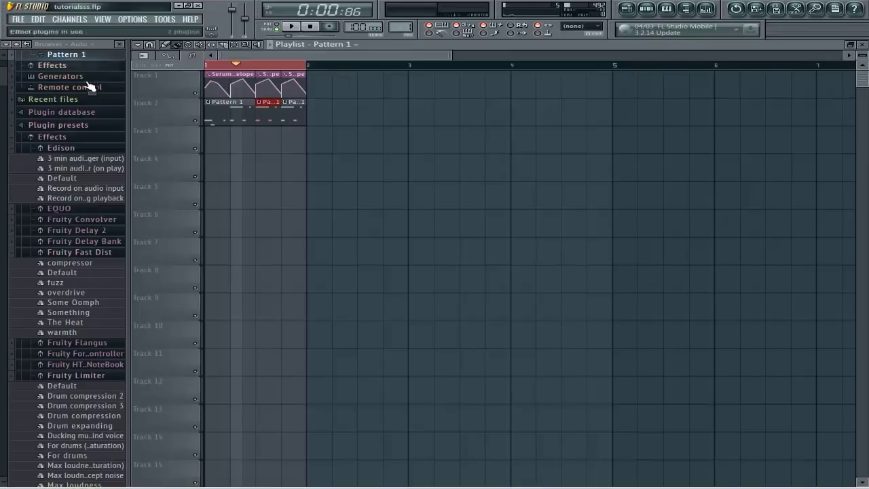
{"action": "left_click", "coordinate": [67, 126]}
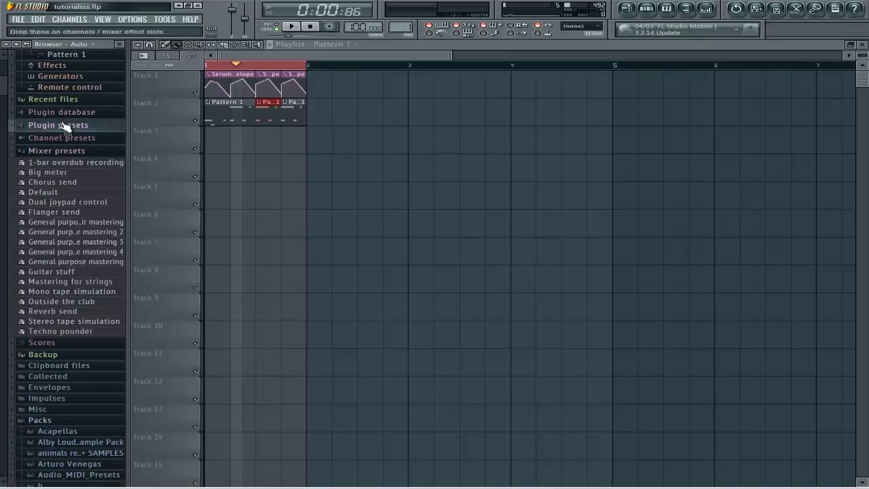